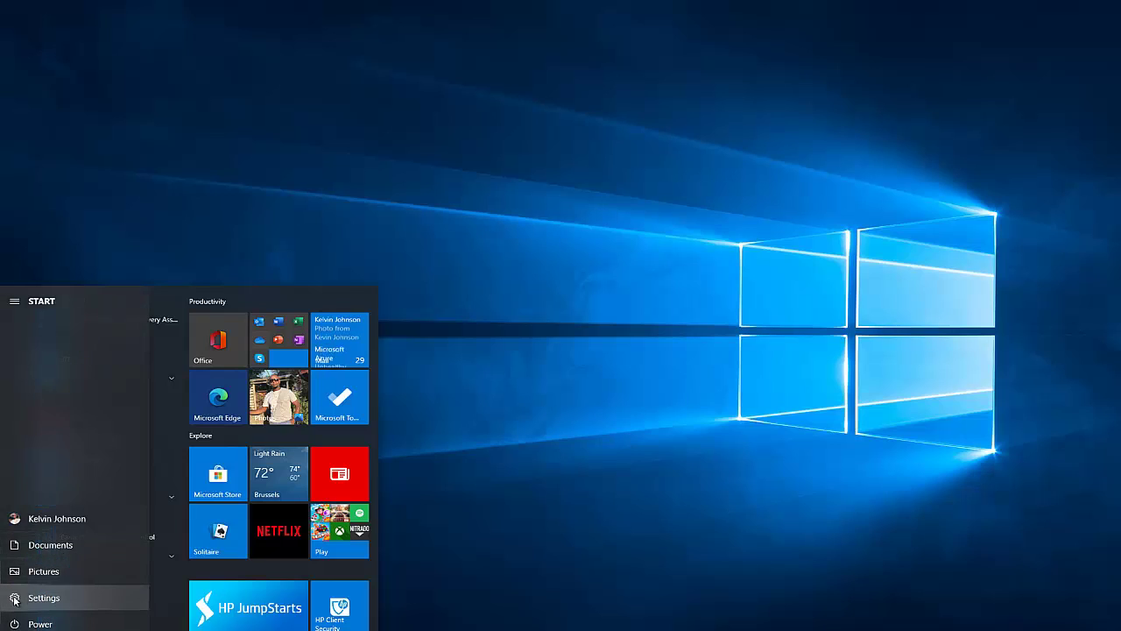
Go to Settings > Devices > Mouse to show primary button, cursor speed and scrolling options
{"action": "left_click", "coordinate": [16, 599]}
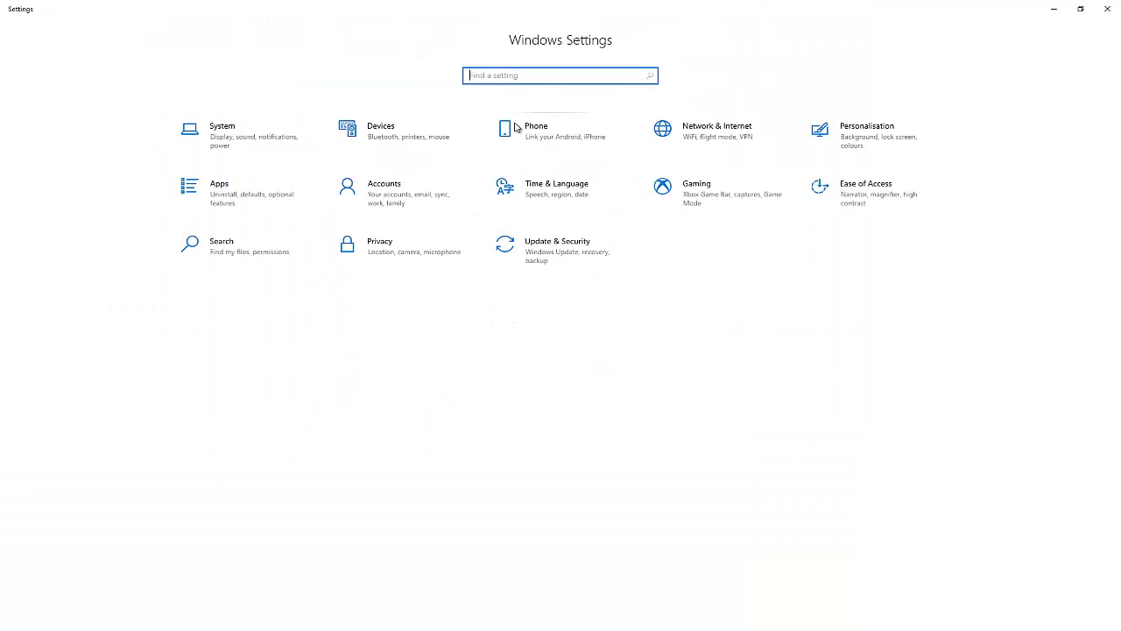
{"action": "left_click", "coordinate": [402, 140]}
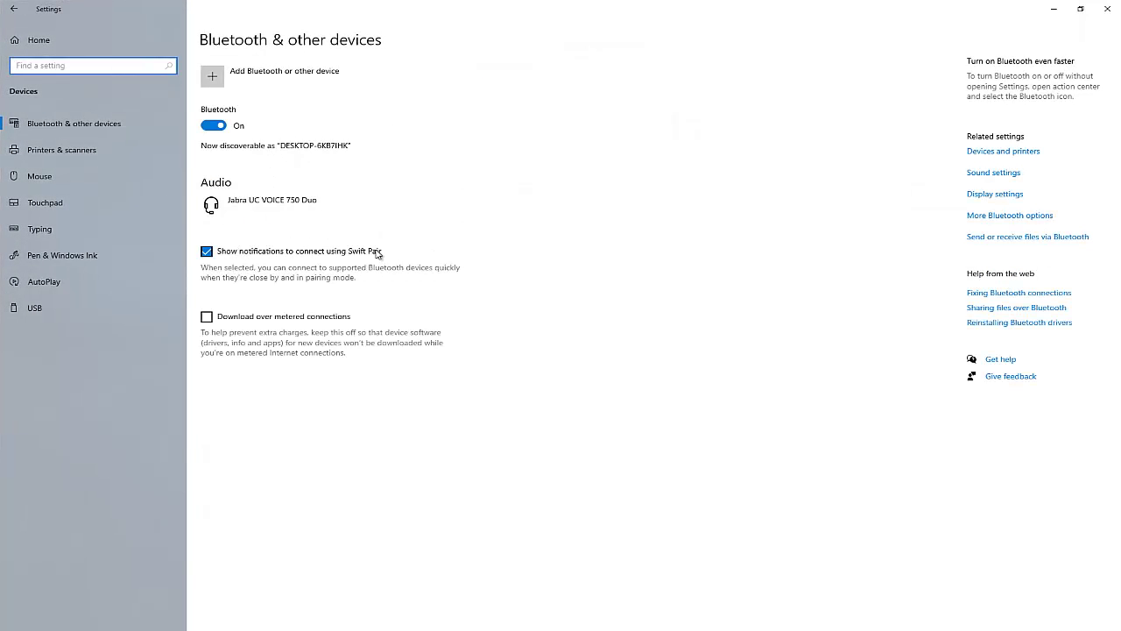
{"action": "left_click", "coordinate": [62, 179]}
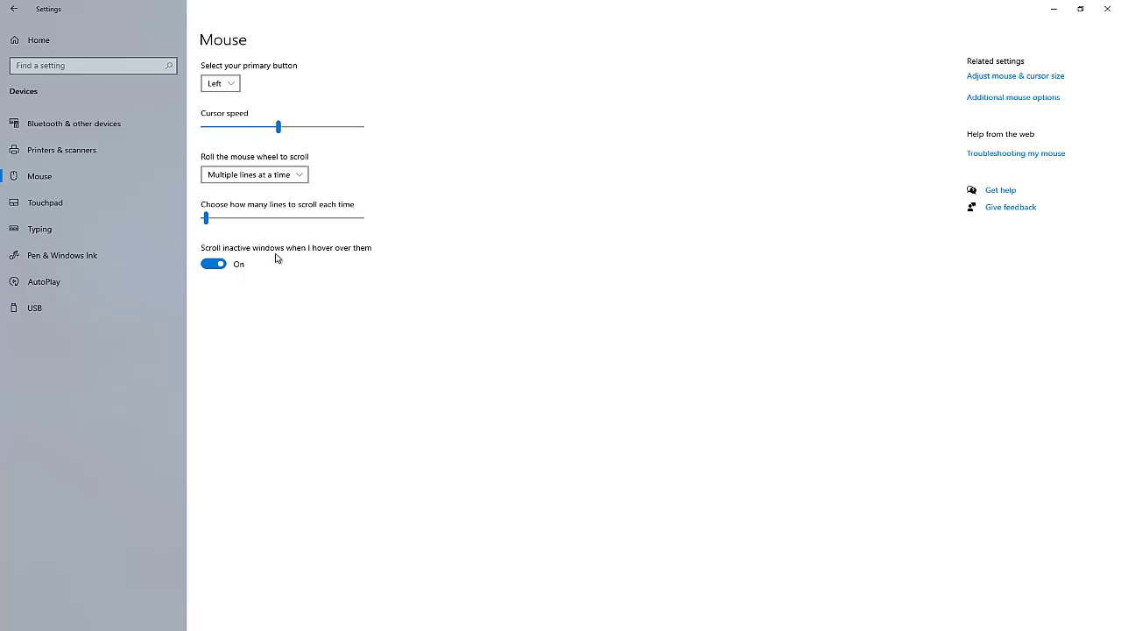
On the Touchpad settings page, switch the Touchpad toggle from Off to On
{"action": "left_click", "coordinate": [58, 208]}
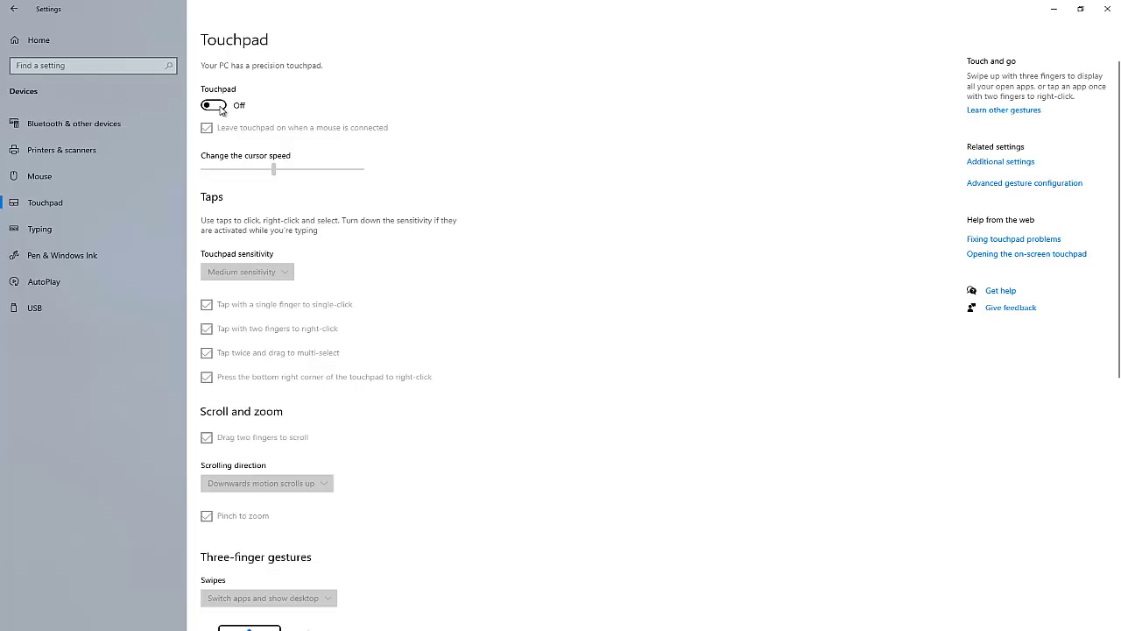
{"action": "left_click", "coordinate": [220, 106]}
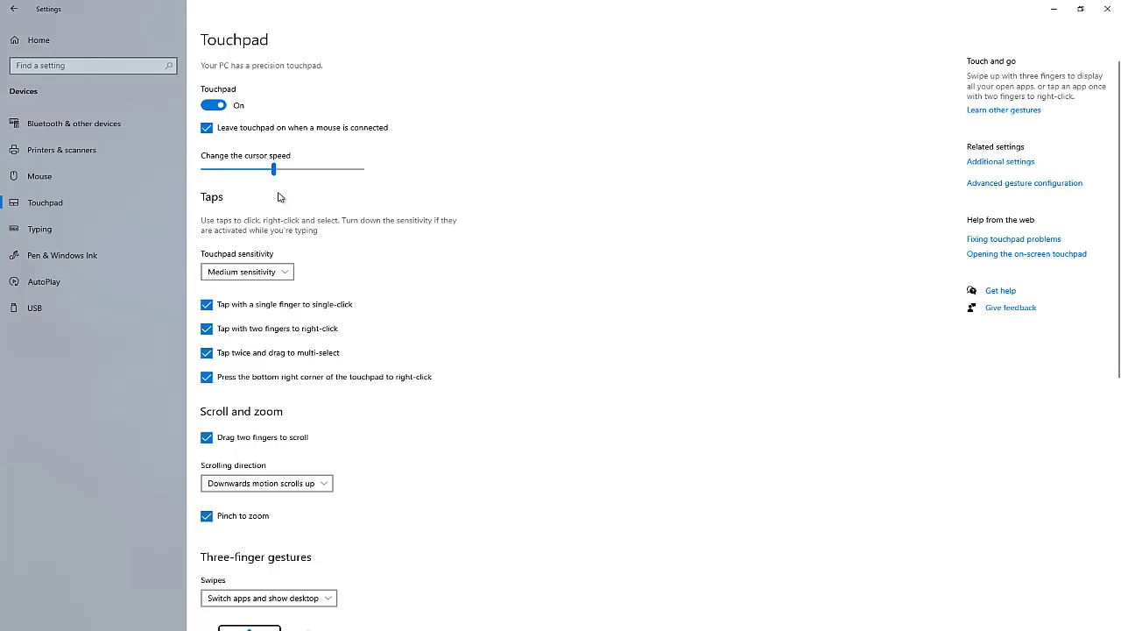
{"action": "scroll", "coordinate": [282, 232], "scroll_direction": "down", "scroll_amount": 1}
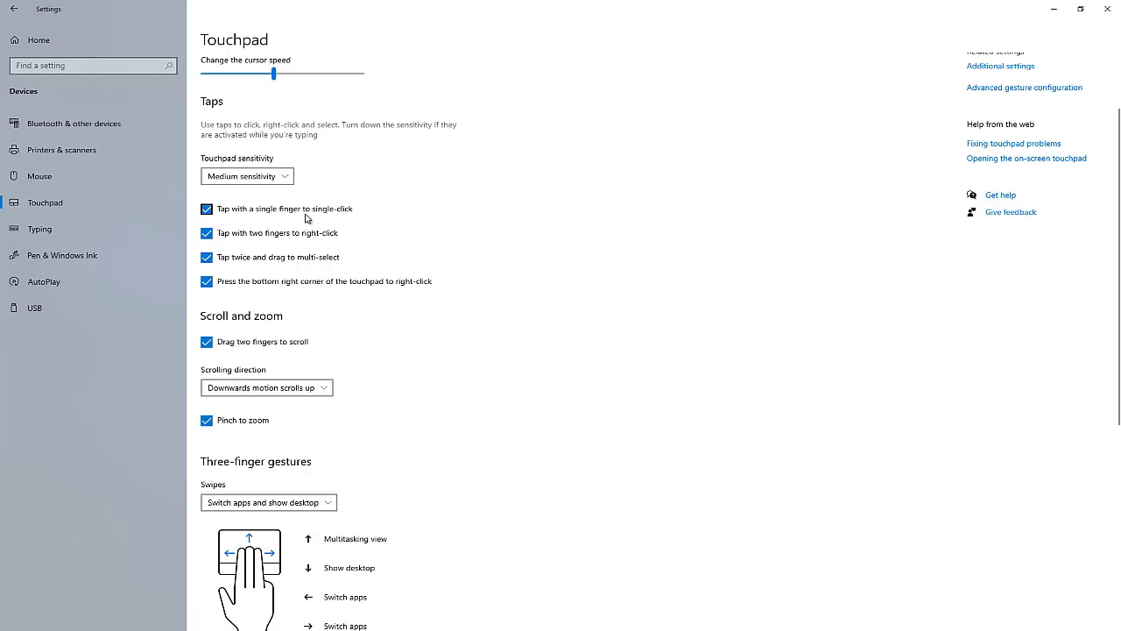
{"action": "key", "text": "Tab"}
{"action": "key", "text": "Tab"}
{"action": "key", "text": "Tab"}
{"action": "scroll", "coordinate": [258, 311], "scroll_direction": "down", "scroll_amount": 1}
{"action": "scroll", "coordinate": [258, 311], "scroll_direction": "down", "scroll_amount": 3}
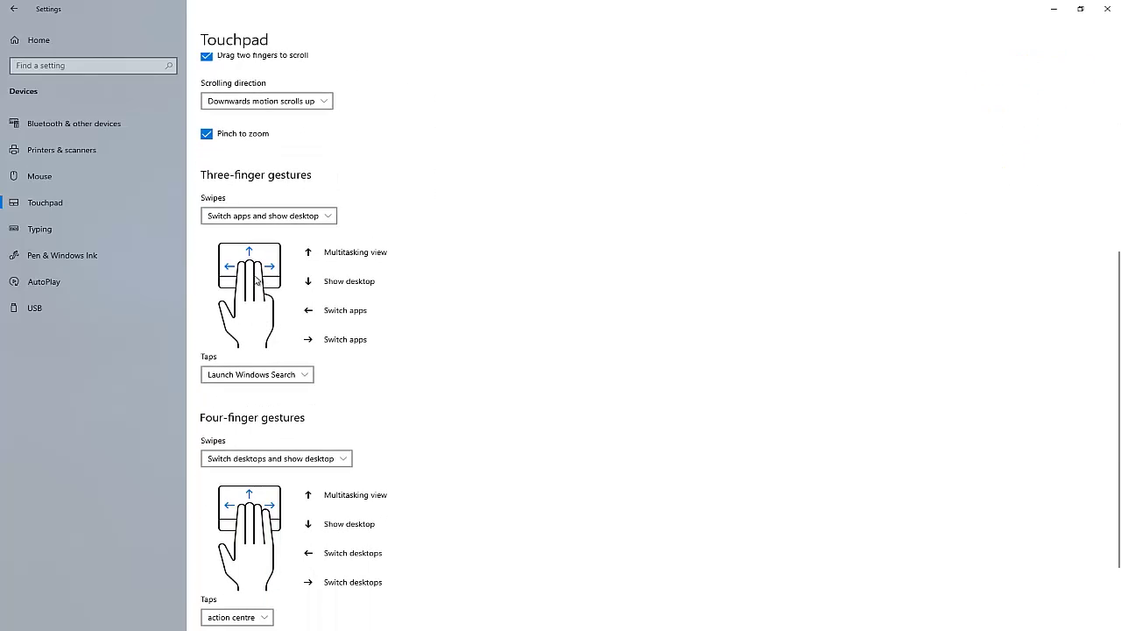
{"action": "scroll", "coordinate": [239, 292], "scroll_direction": "down", "scroll_amount": 2}
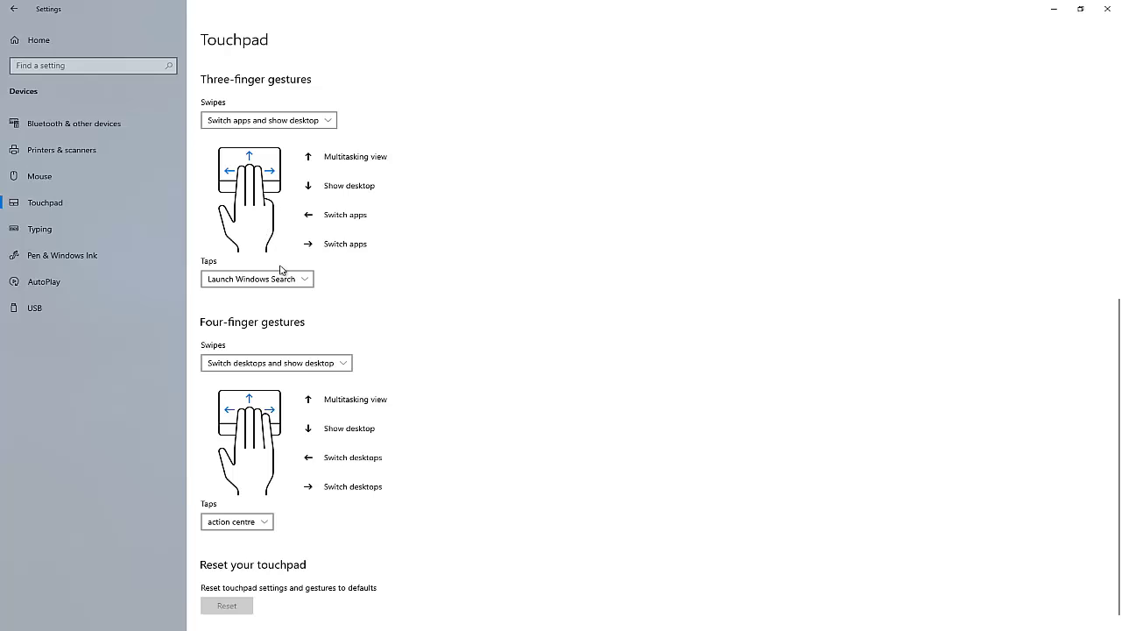
{"action": "scroll", "coordinate": [280, 274], "scroll_direction": "down", "scroll_amount": 1}
{"action": "scroll", "coordinate": [294, 298], "scroll_direction": "up", "scroll_amount": 4}
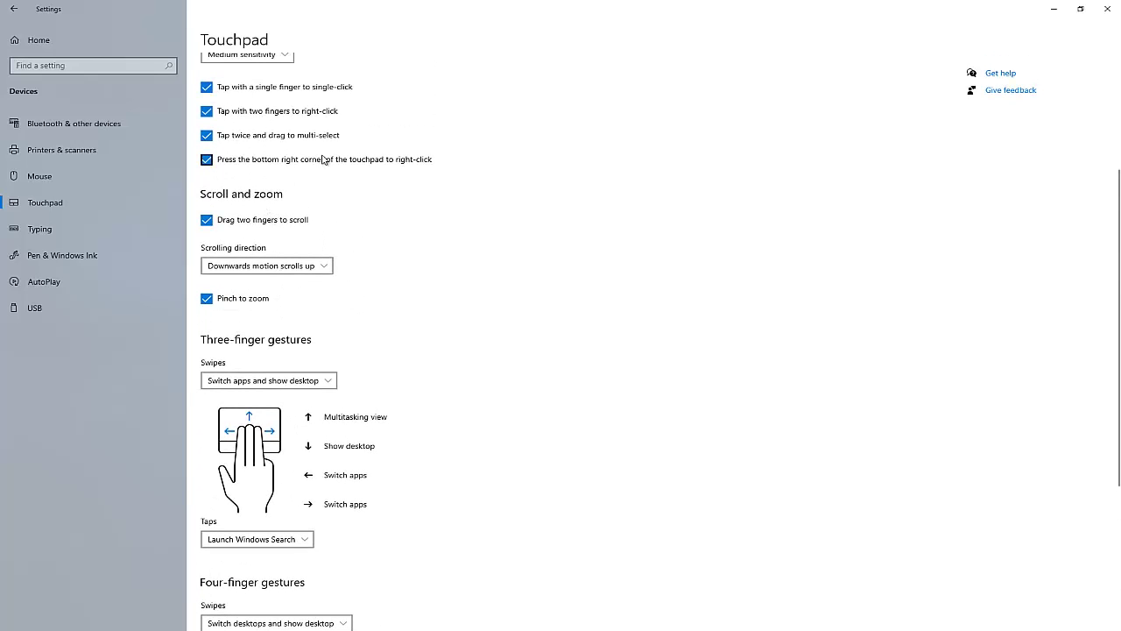
{"action": "scroll", "coordinate": [325, 157], "scroll_direction": "up", "scroll_amount": 3}
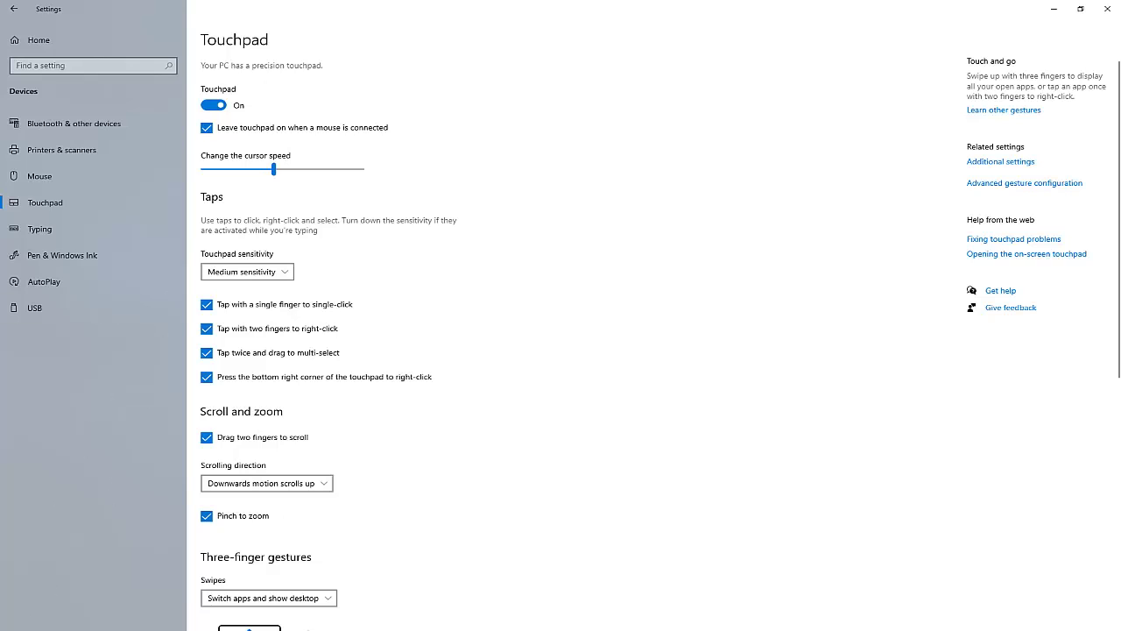
Open Device Manager maximized and expand Mice and other pointing devices to list its three devices
{"action": "right_click", "coordinate": [14, 627]}
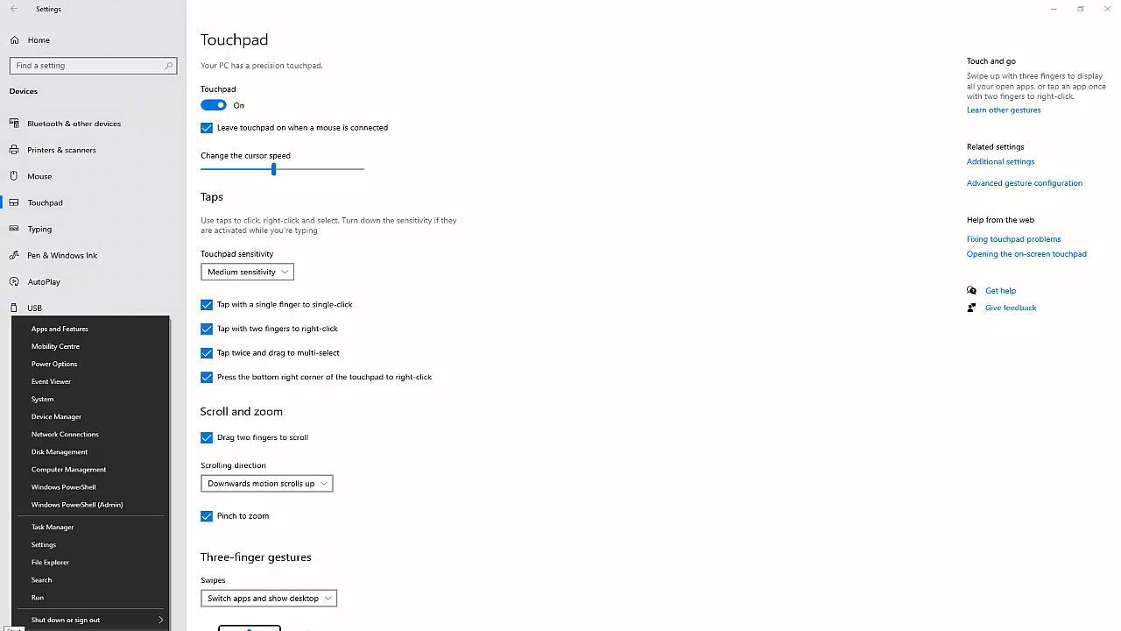
{"action": "left_click", "coordinate": [73, 418]}
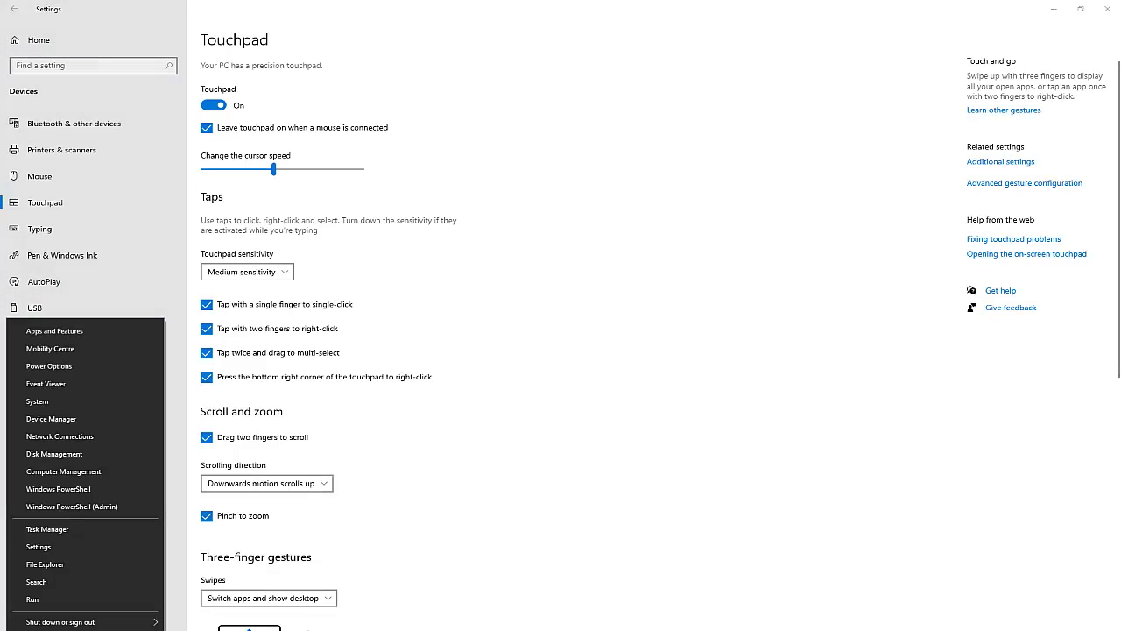
{"action": "left_click", "coordinate": [66, 417]}
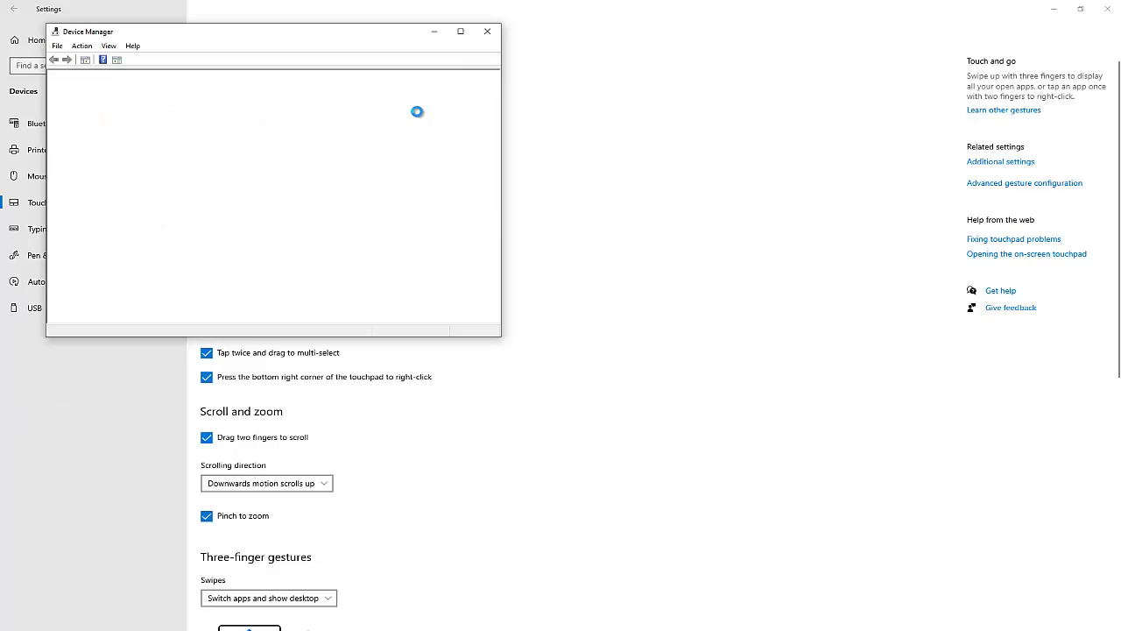
{"action": "left_click", "coordinate": [461, 32]}
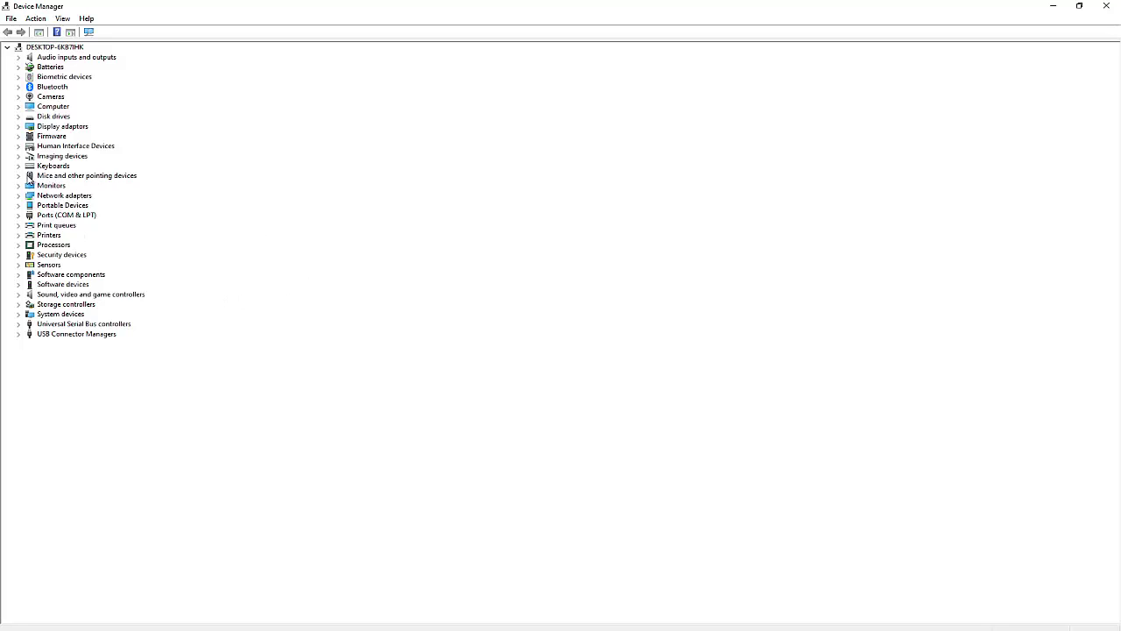
{"action": "left_click", "coordinate": [20, 176]}
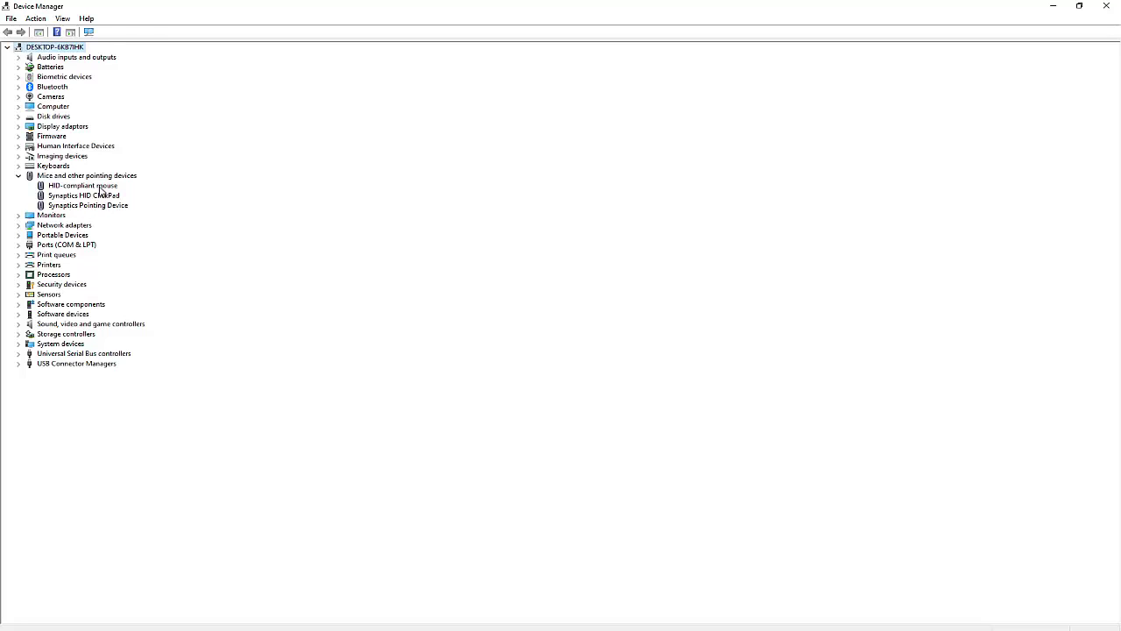
Search automatically for a newer HID-compliant mouse driver, confirm the best is installed, and close
{"action": "double_click", "coordinate": [99, 186]}
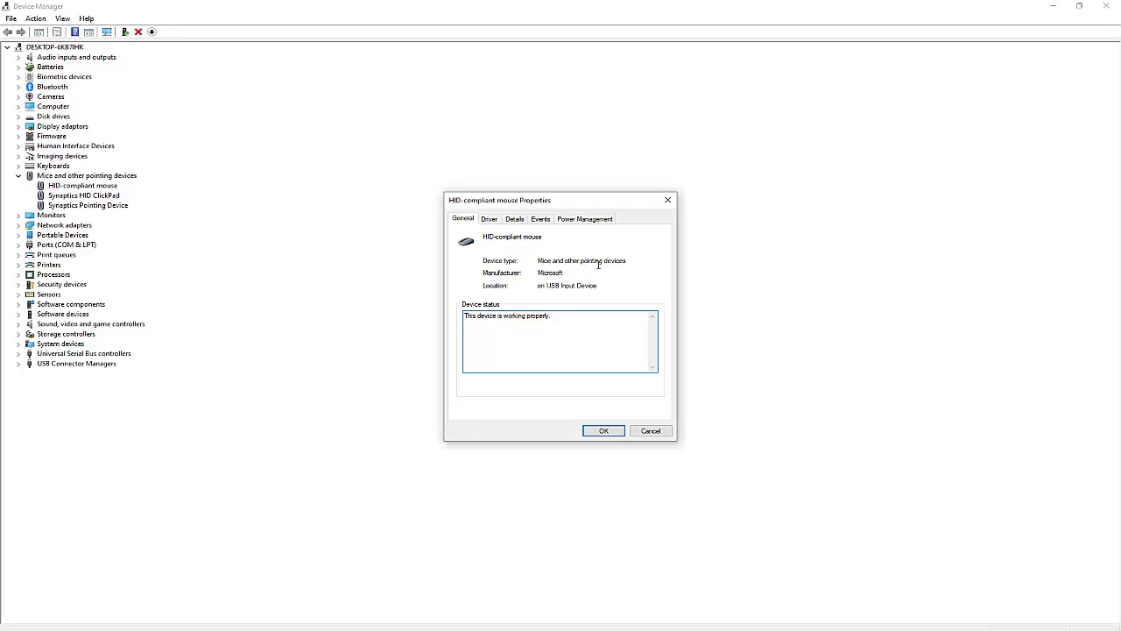
{"action": "left_click", "coordinate": [491, 220]}
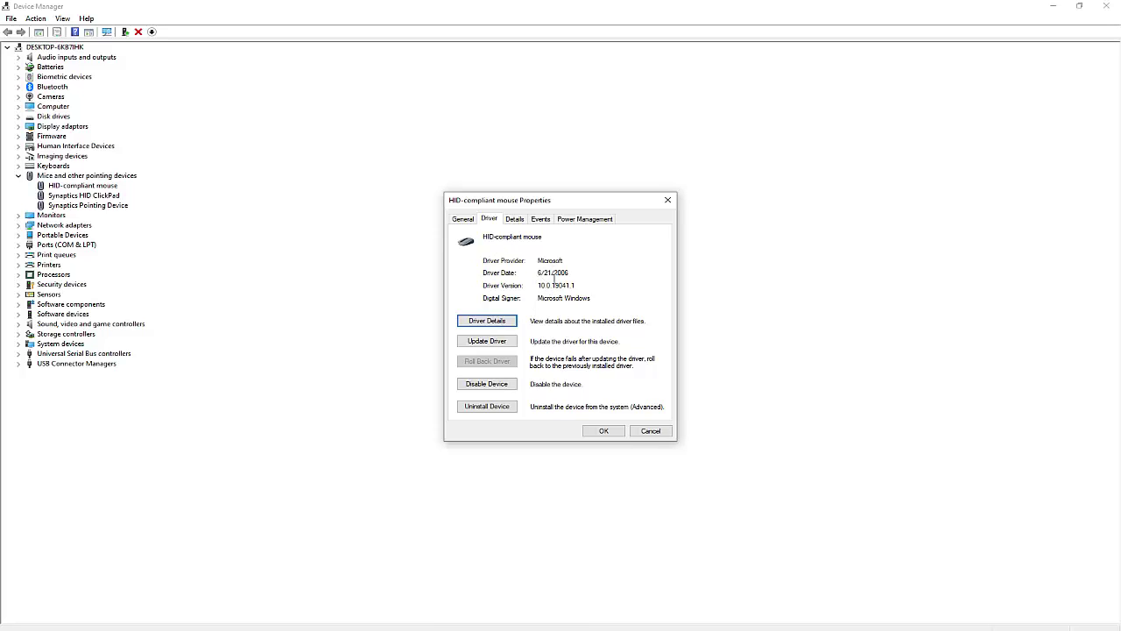
{"action": "left_click", "coordinate": [498, 342]}
{"action": "left_click", "coordinate": [489, 299]}
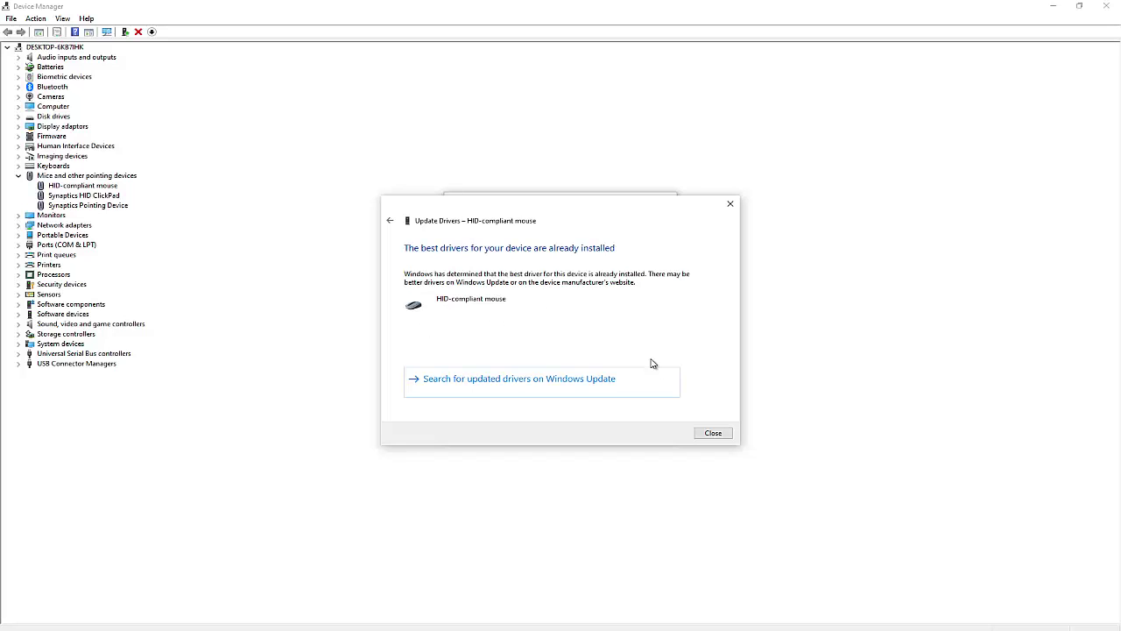
{"action": "left_click", "coordinate": [715, 434]}
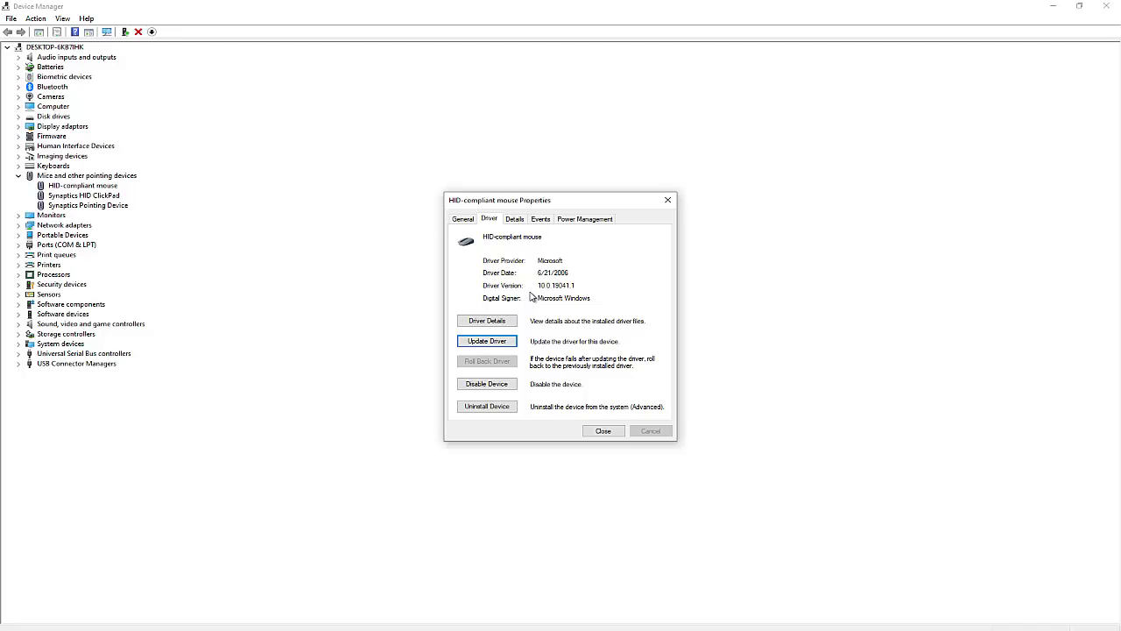
{"action": "left_click", "coordinate": [602, 430]}
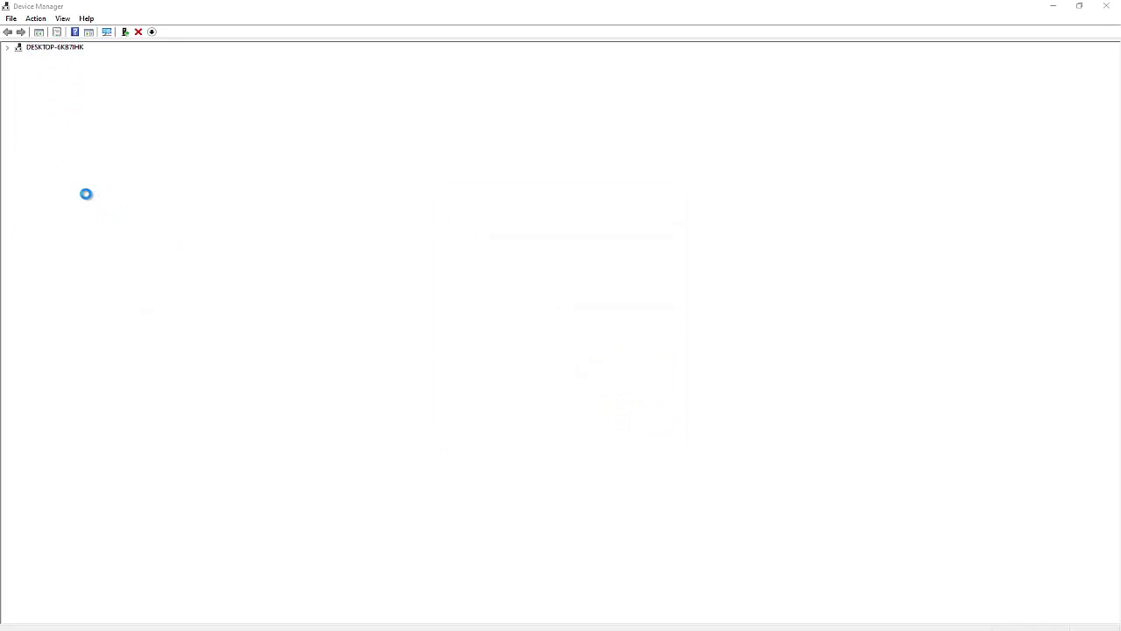
View the Synaptics HID ClickPad Driver tab (version 19.5.9.41, 10/1/2019), then close its properties
{"action": "left_click", "coordinate": [69, 197]}
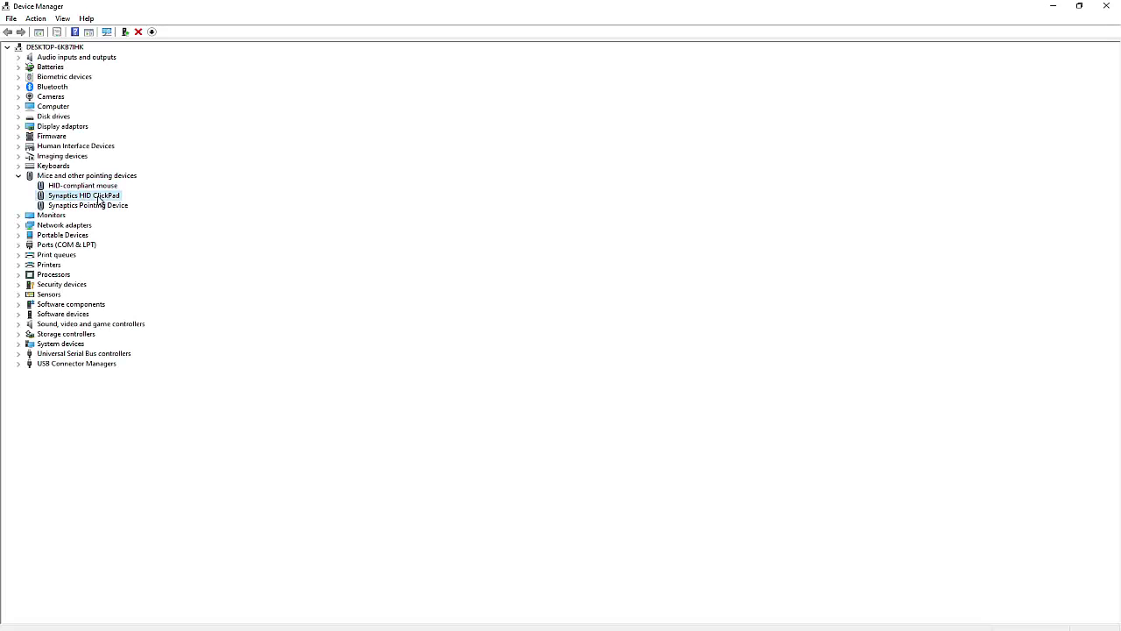
{"action": "right_click", "coordinate": [101, 199]}
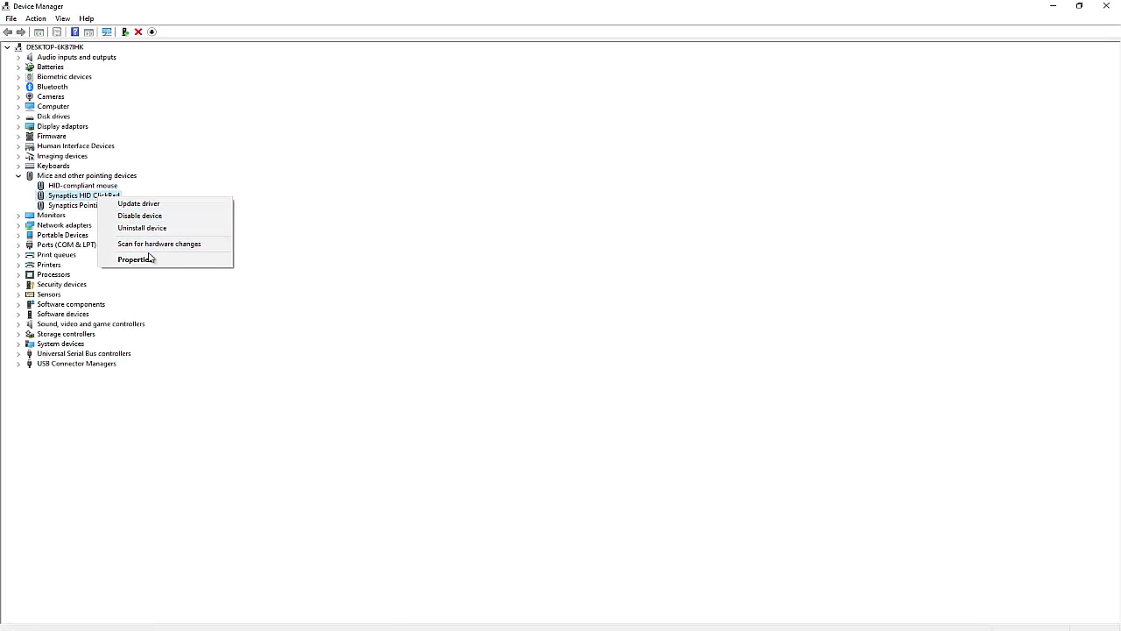
{"action": "left_click", "coordinate": [169, 260]}
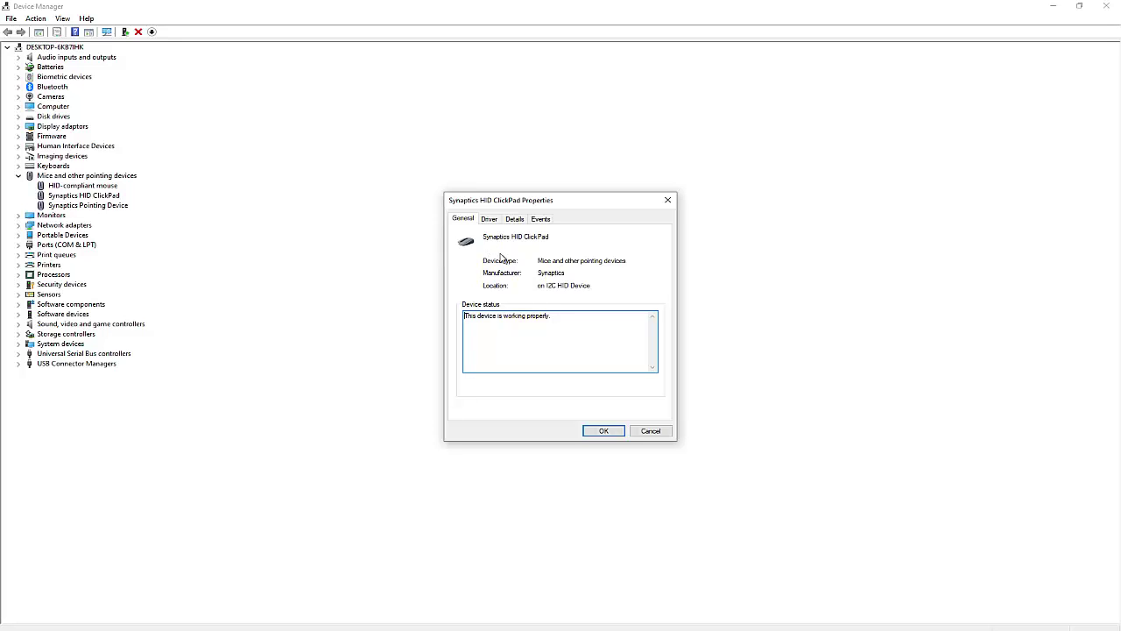
{"action": "left_click", "coordinate": [490, 221]}
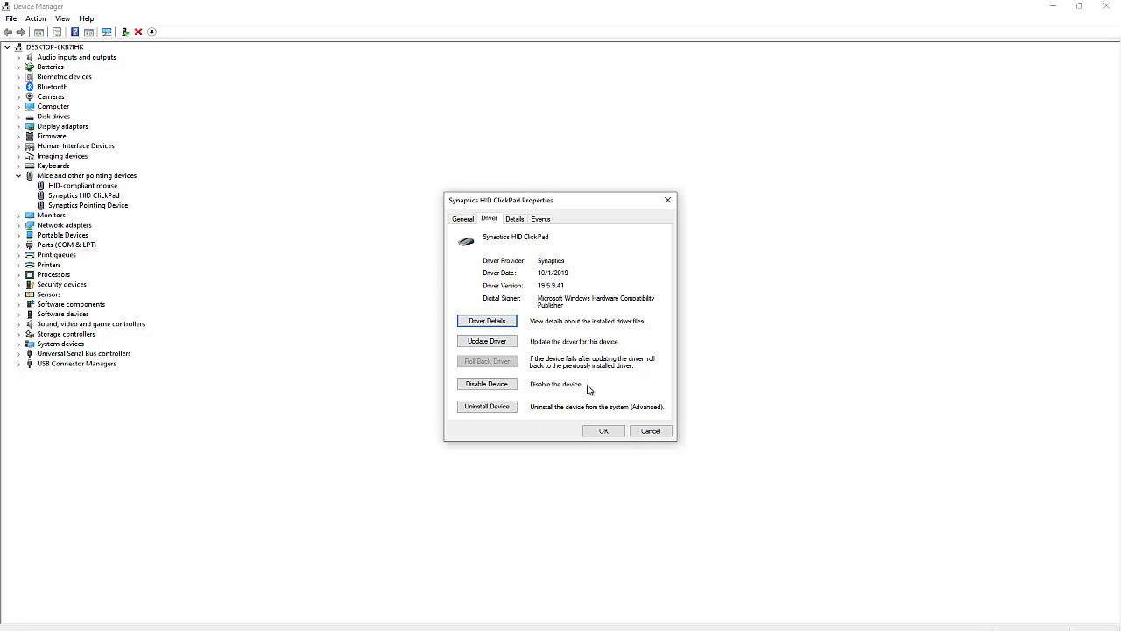
{"action": "left_click", "coordinate": [650, 431]}
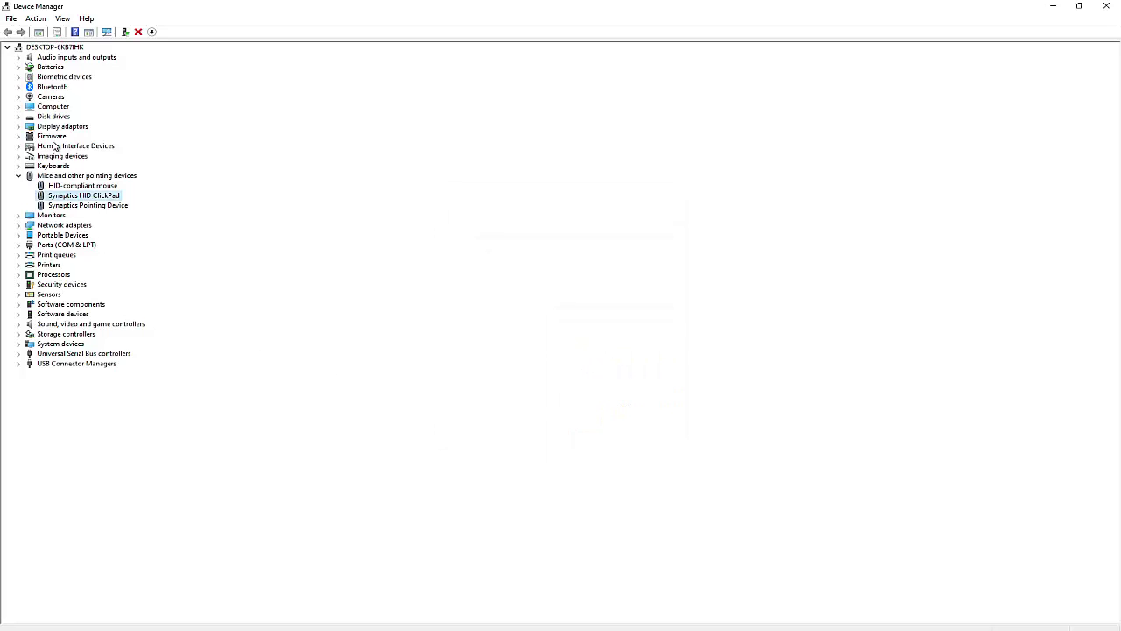